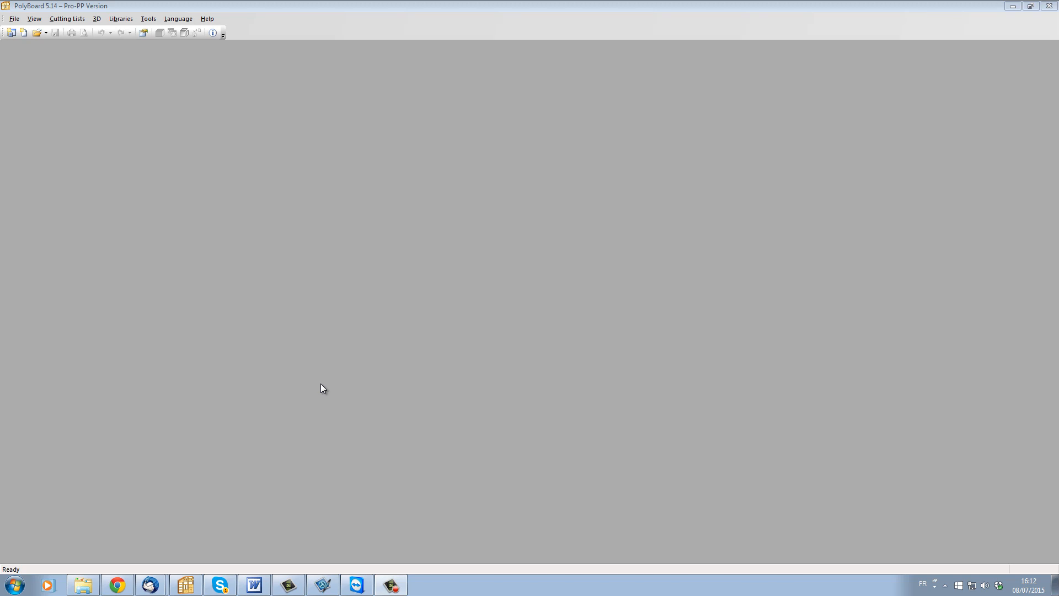
Open the library of cabinet Boxful sub-methods.
left_click(121, 19)
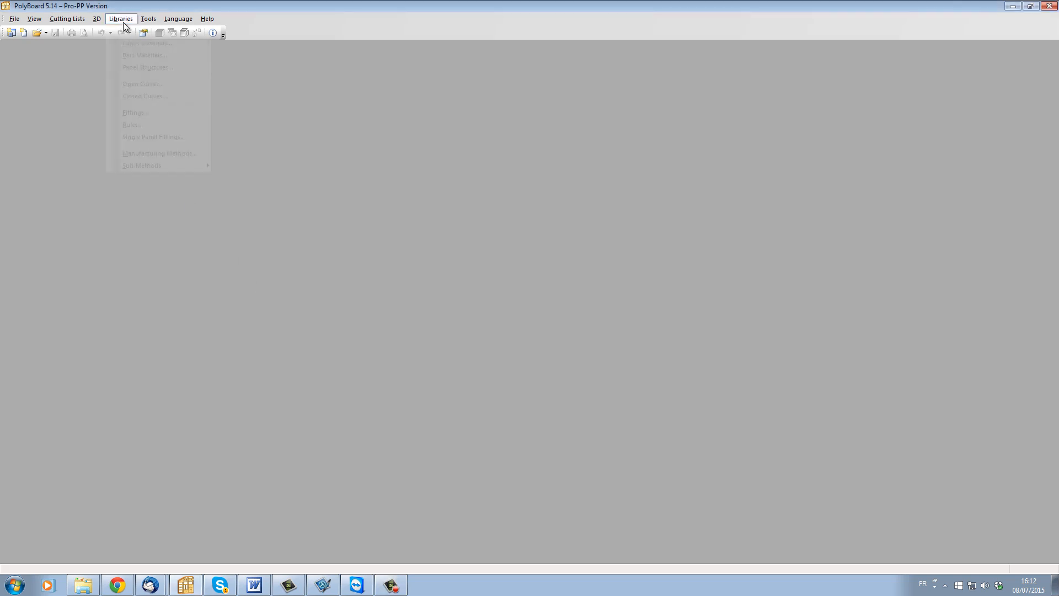
mouse_move(176, 166)
left_click(240, 167)
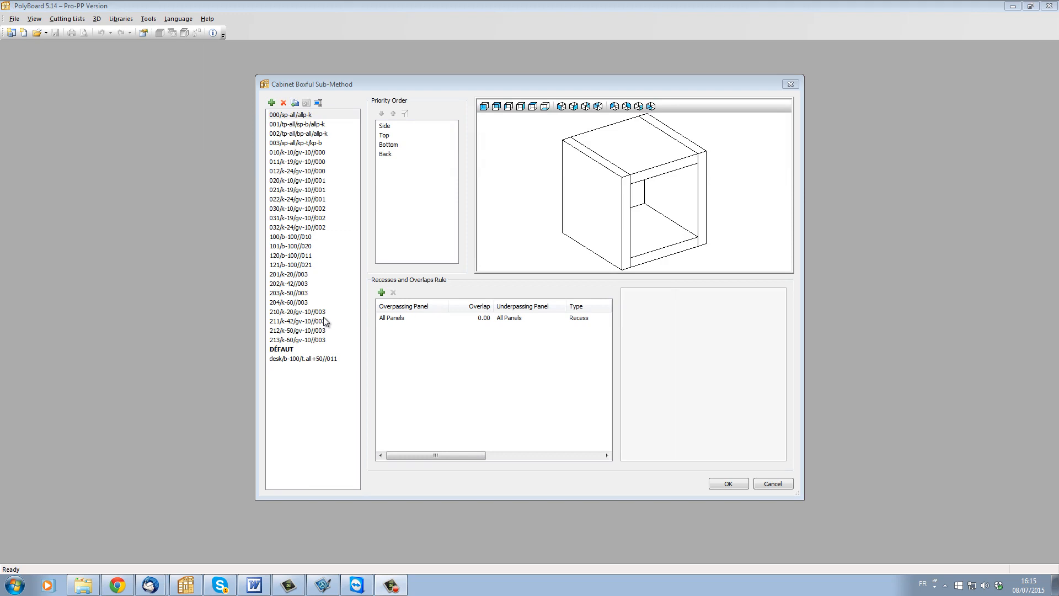
Examine the carcass previews and overlap rules of the Boxful sub-methods starting with 000, 003, 010, 011 and 012.
left_click(292, 115)
left_click(291, 143)
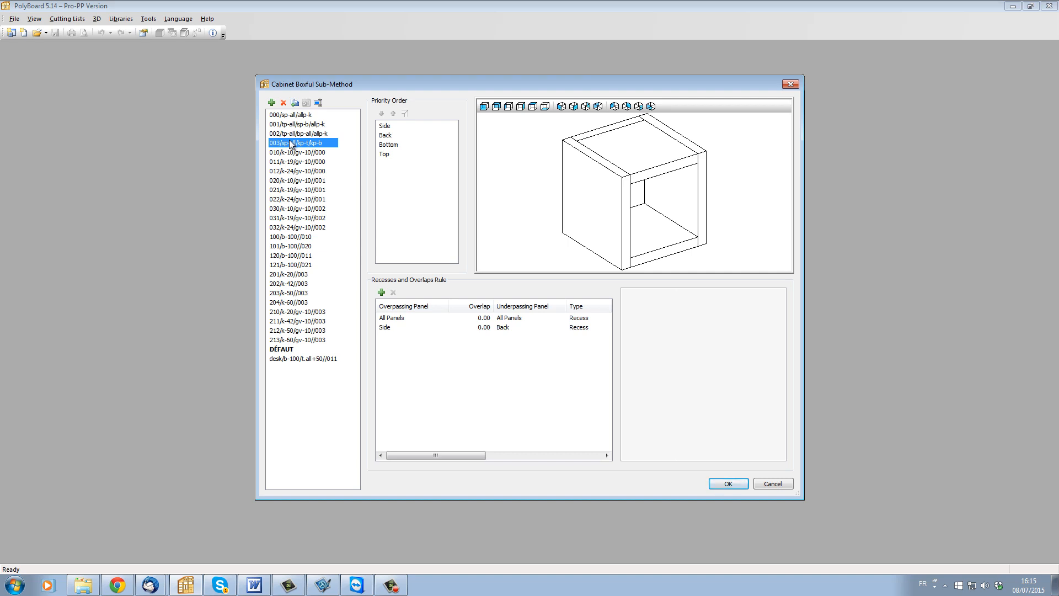
left_click(289, 115)
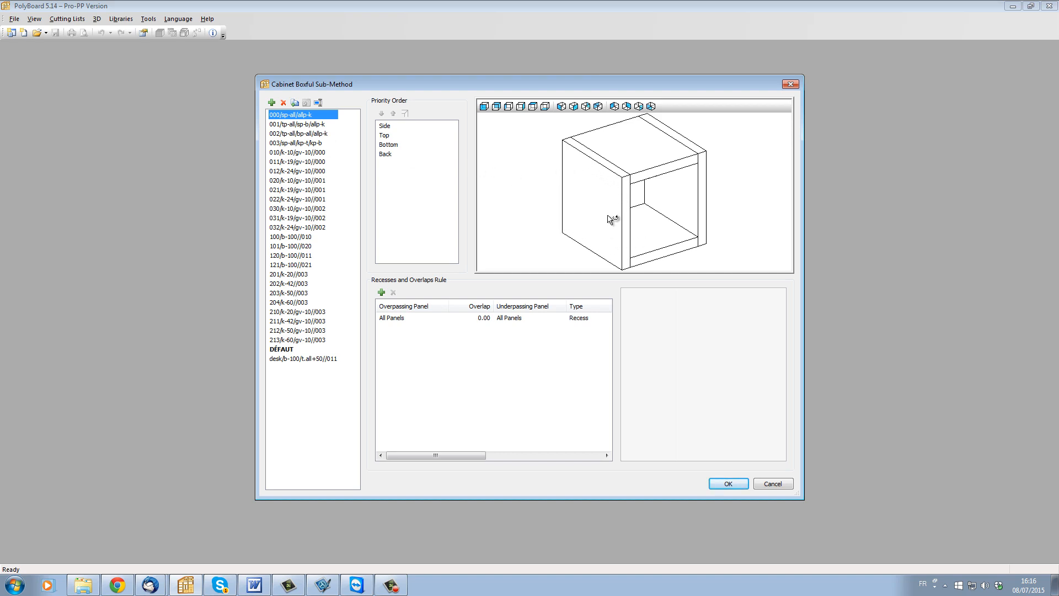
left_click_drag(600, 213, 678, 177)
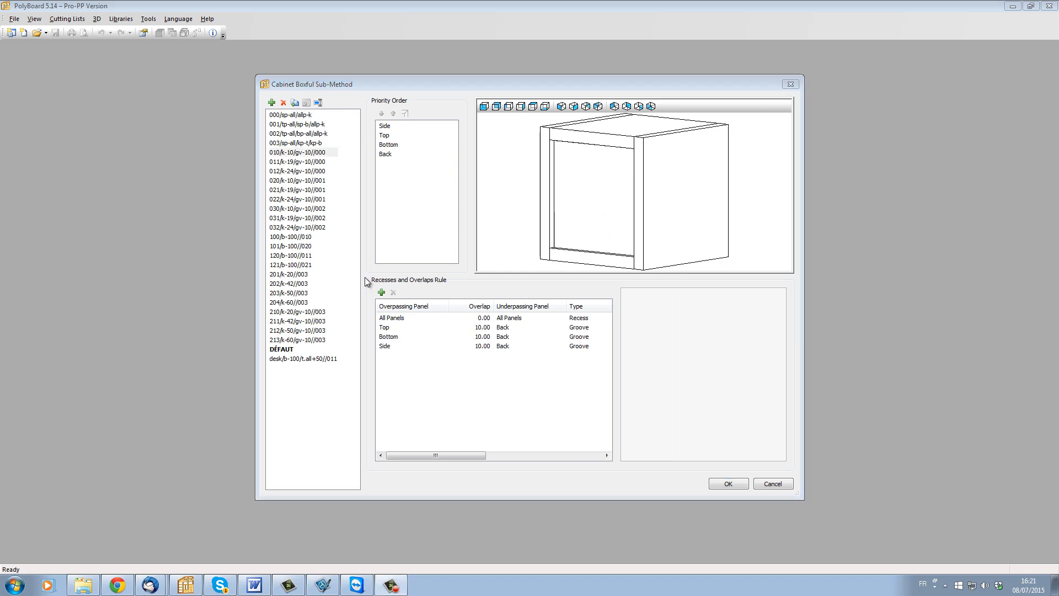
left_click(297, 153)
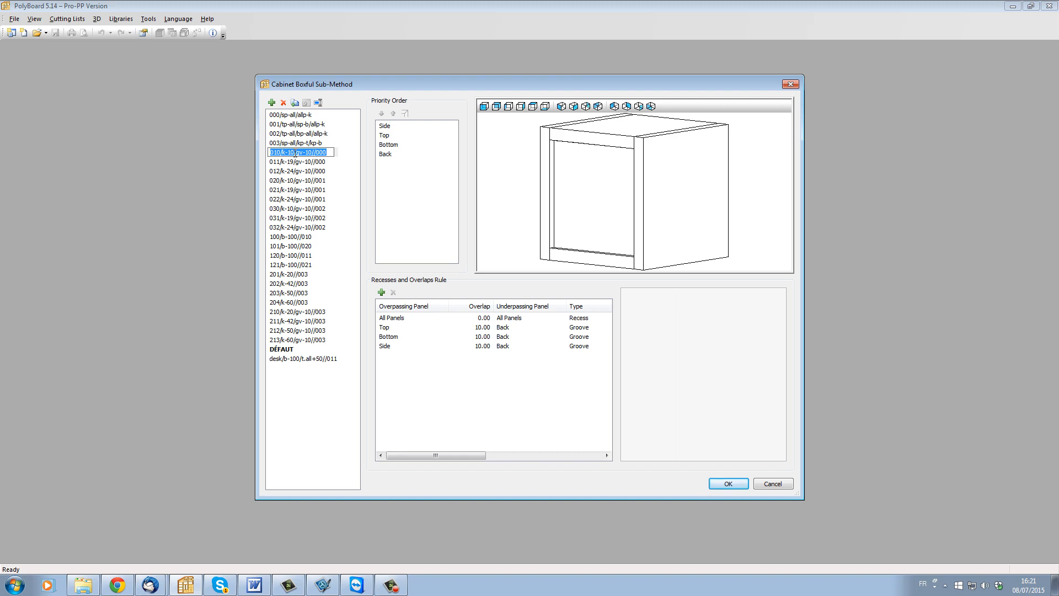
left_click(330, 155)
left_click(289, 163)
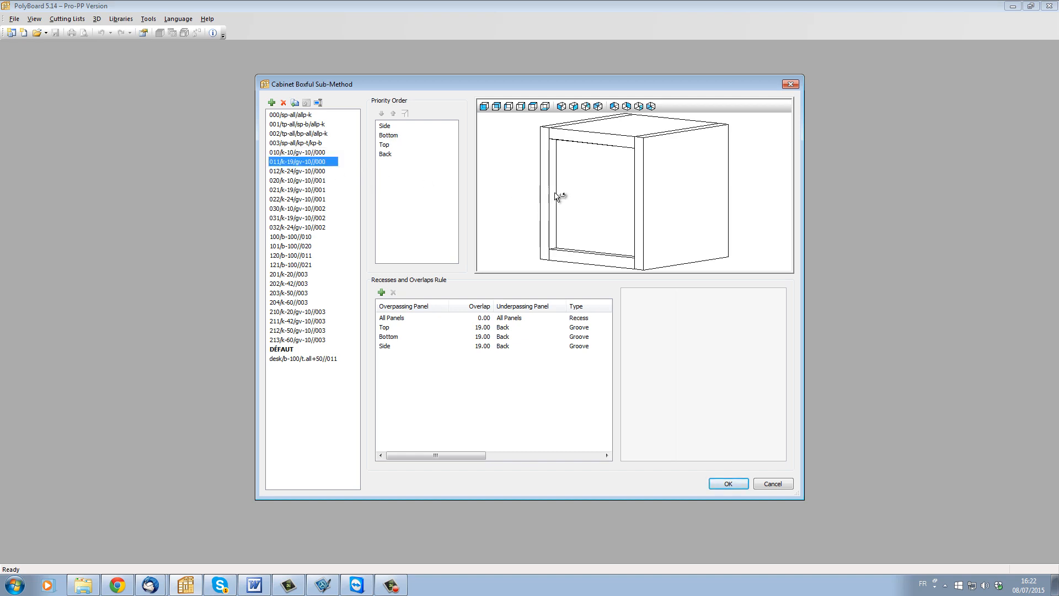
left_click(312, 171)
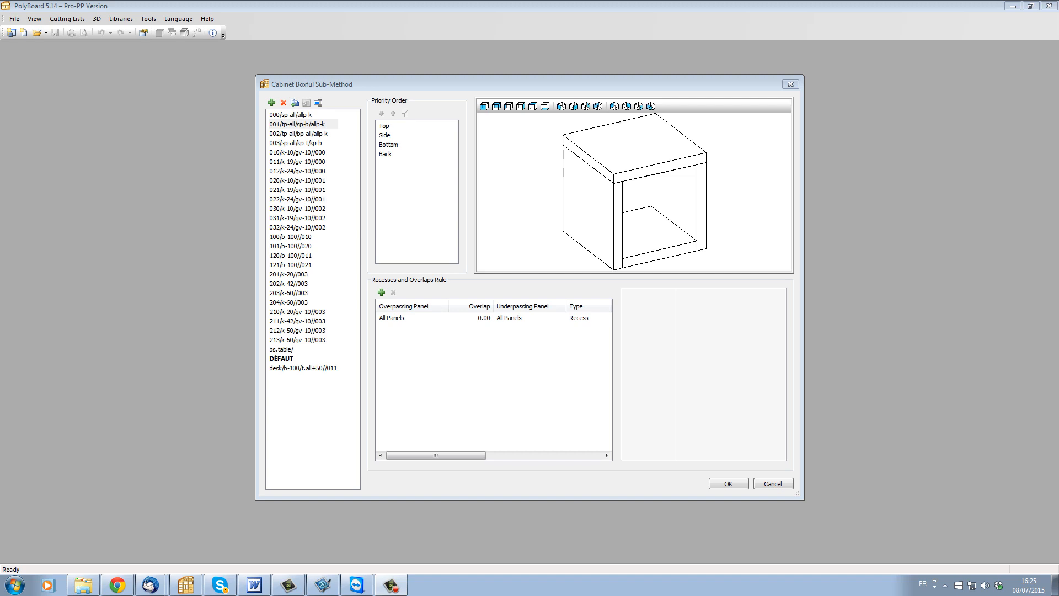
Duplicate the Boxful sub-method 001/tp-all/sp-b/allp-k and rename the copy bs.table/t+30/b-120//001.
double_click(312, 128)
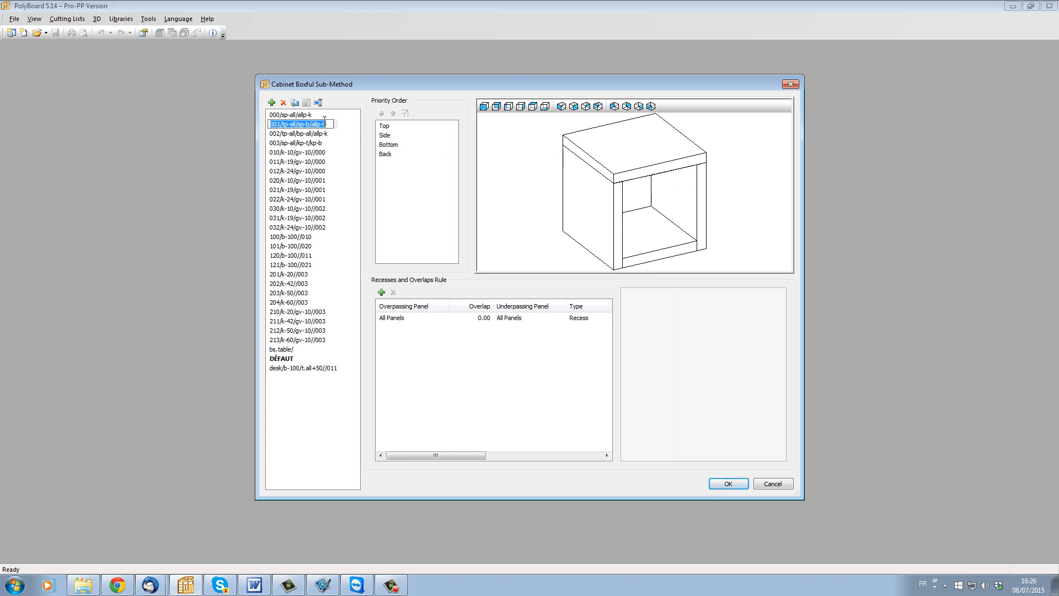
left_click(295, 102)
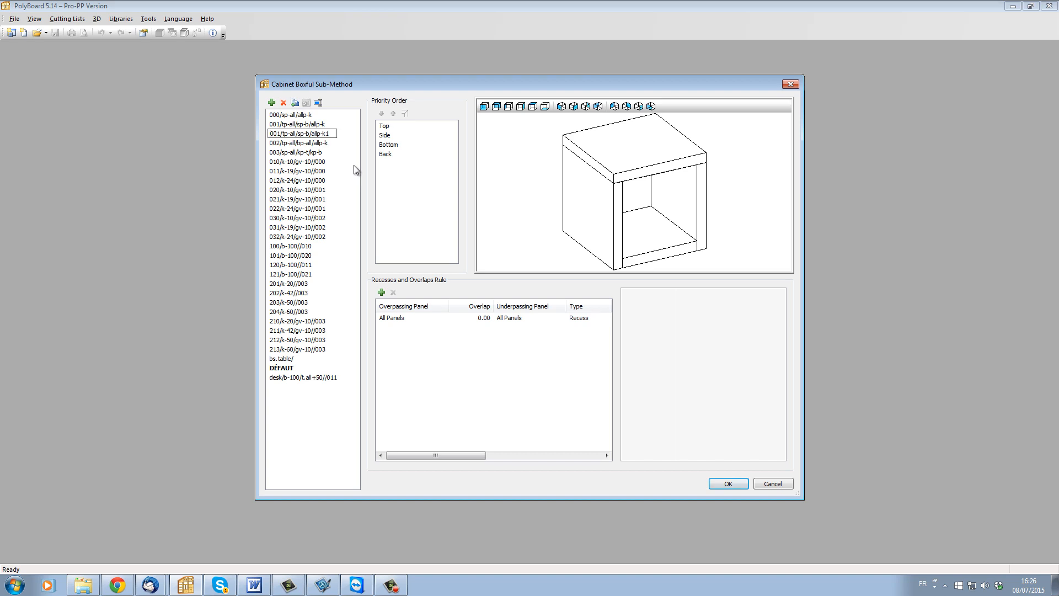
type("bs.table/t+30/b-120/")
key("Delete")
key("Delete")
key("Delete")
key("Delete")
key("Delete")
key("Delete")
key("Delete")
key("Delete")
key("Delete")
key("Delete")
key("Delete")
type("/001")
Add a rule making the top panel overpass the side, back and frontage with a 30 mm overlap.
left_click(381, 292)
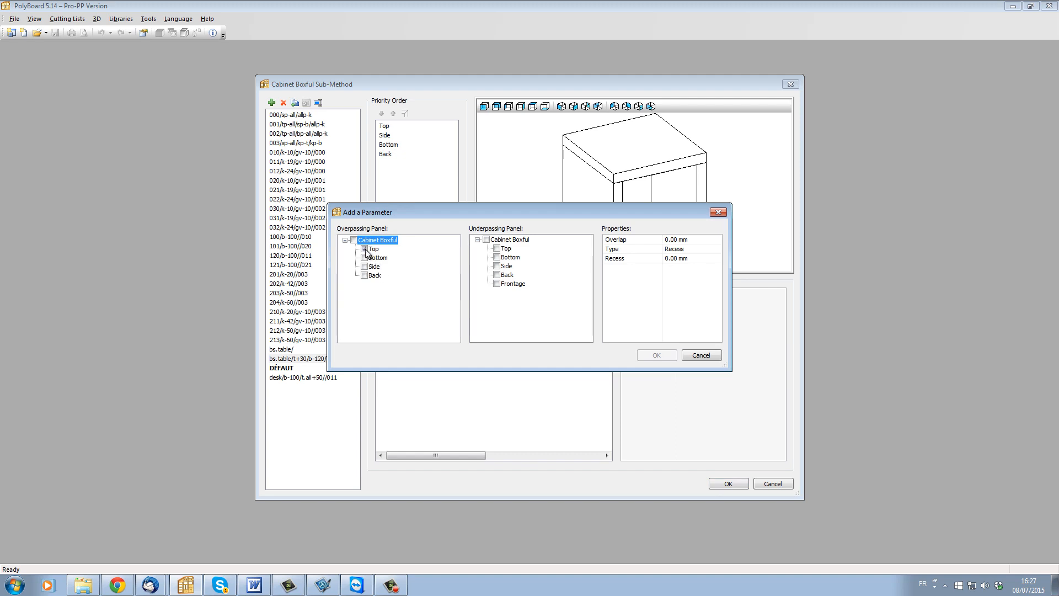
left_click(497, 265)
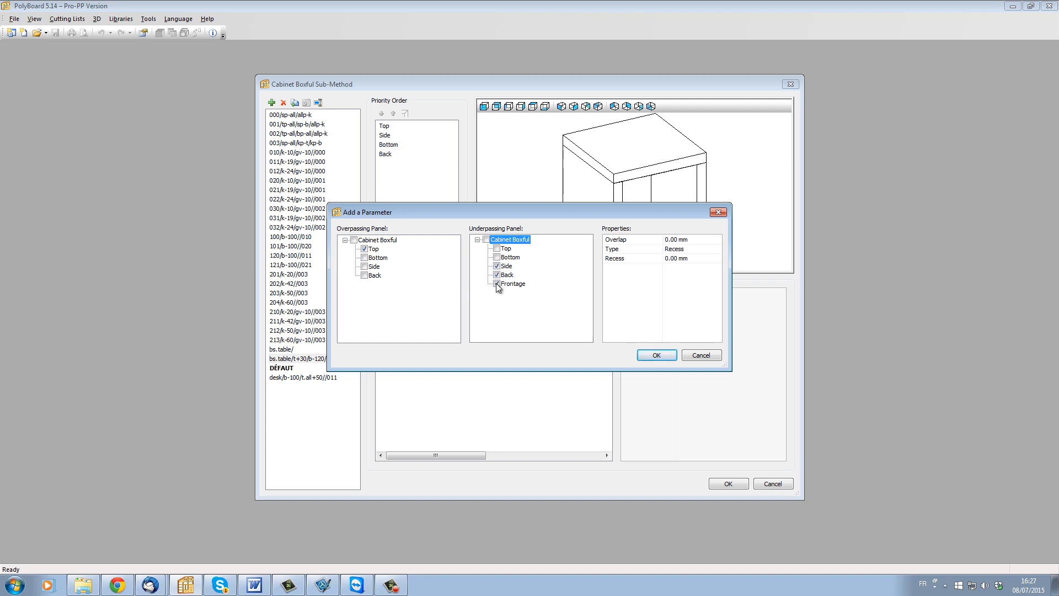
left_click(695, 237)
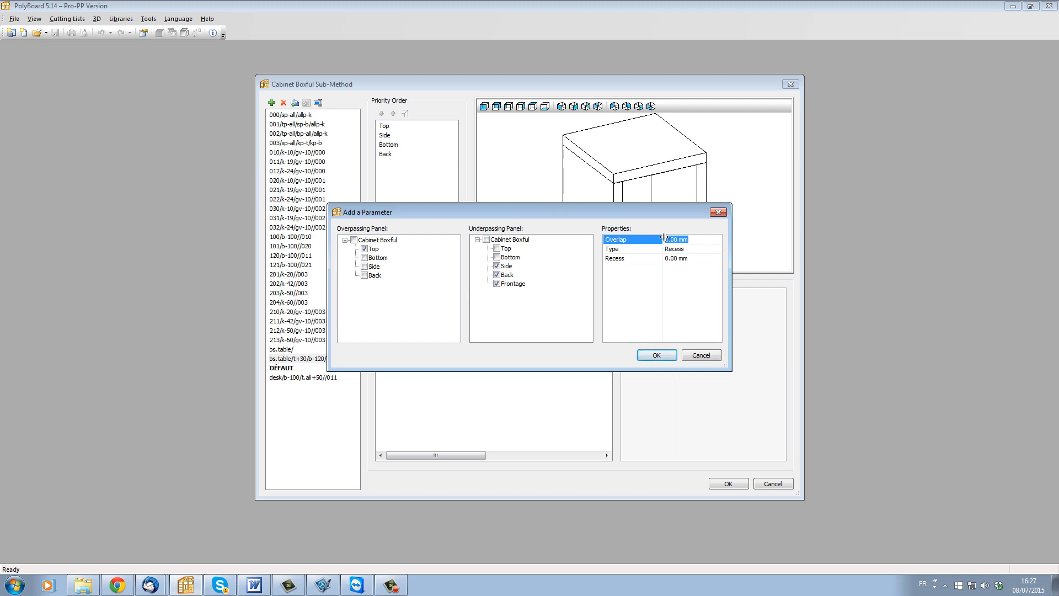
left_click(657, 355)
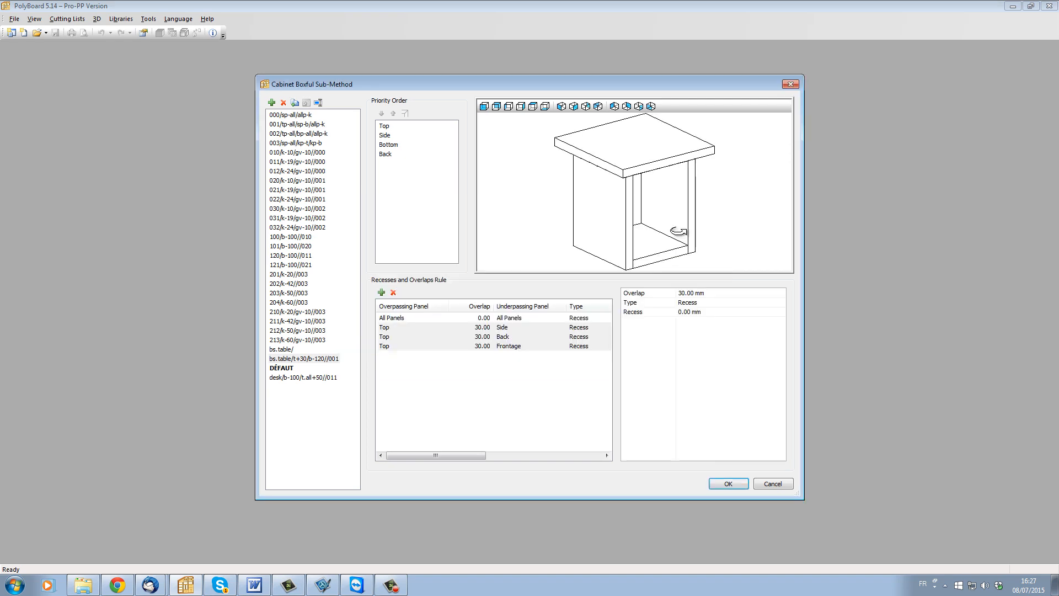
mouse_move(678, 231)
left_mouse_down()
mouse_move(671, 241)
mouse_move(652, 227)
mouse_move(717, 218)
mouse_move(724, 231)
mouse_move(578, 205)
mouse_move(682, 224)
mouse_move(690, 210)
mouse_move(681, 218)
left_mouse_up()
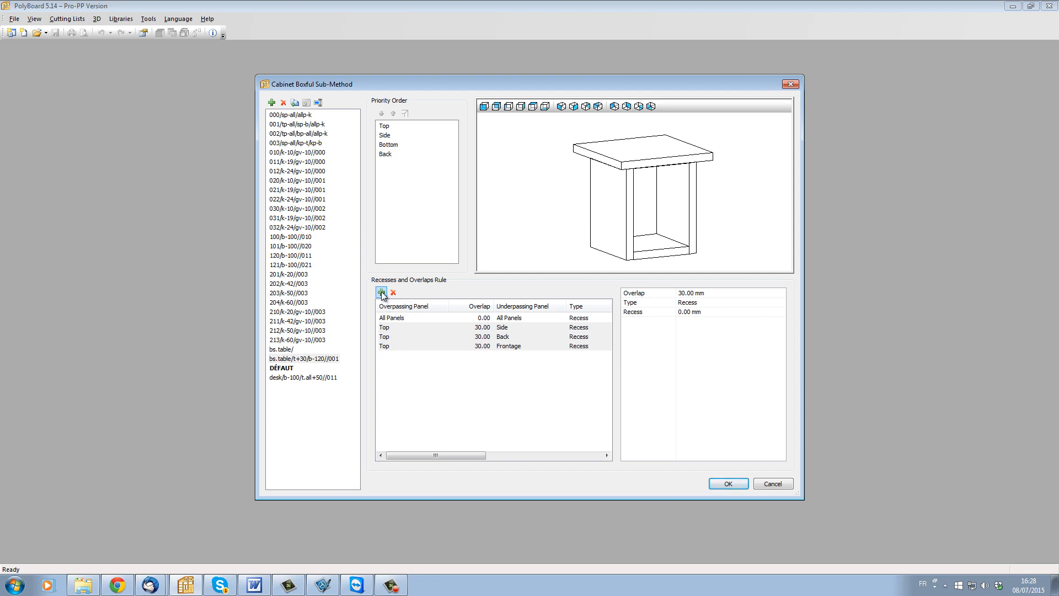
Add a rule making the sides overpass the bottom panel with a 120 mm overlap, and save the sub-method library.
left_click(381, 292)
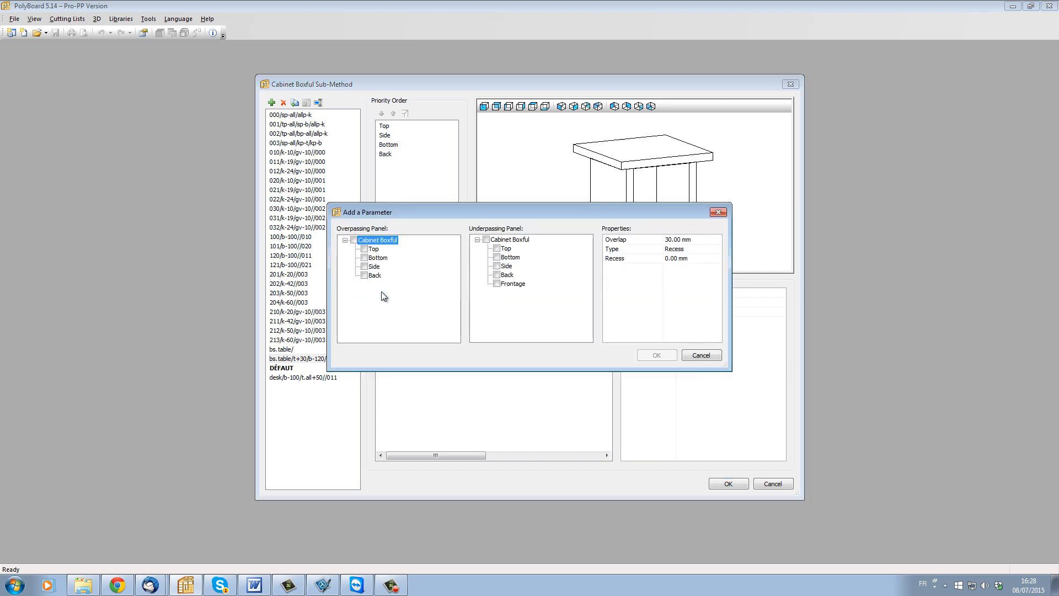
left_click(365, 267)
left_click(497, 257)
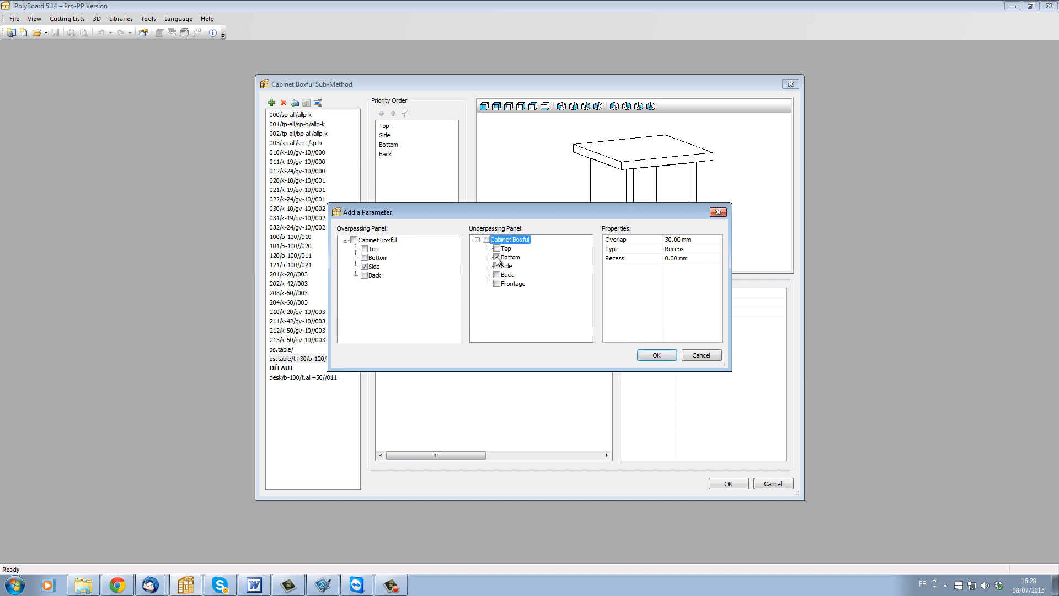
left_click(674, 238)
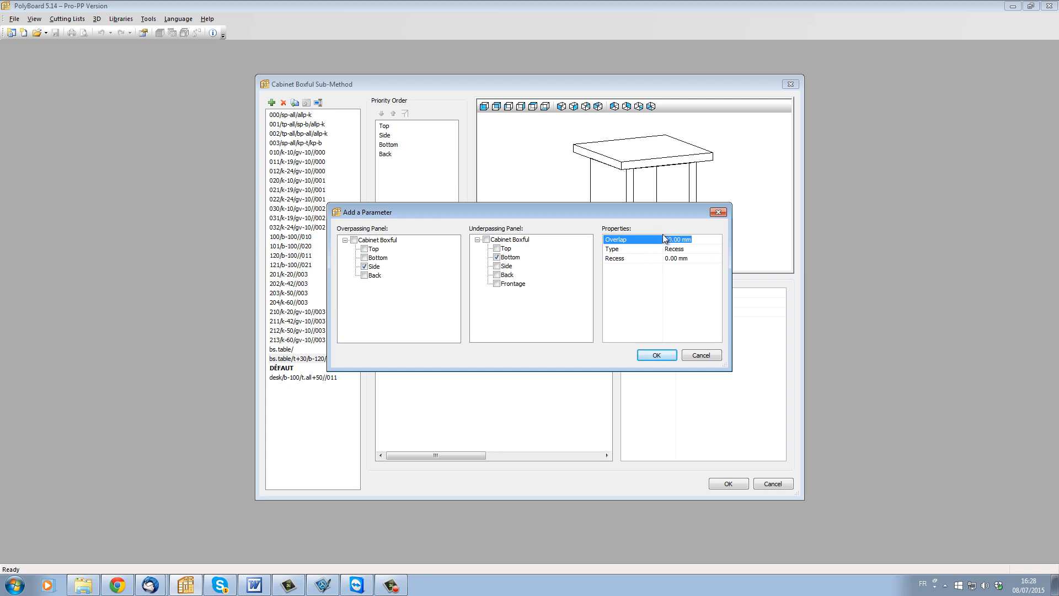
type("20")
left_click(663, 355)
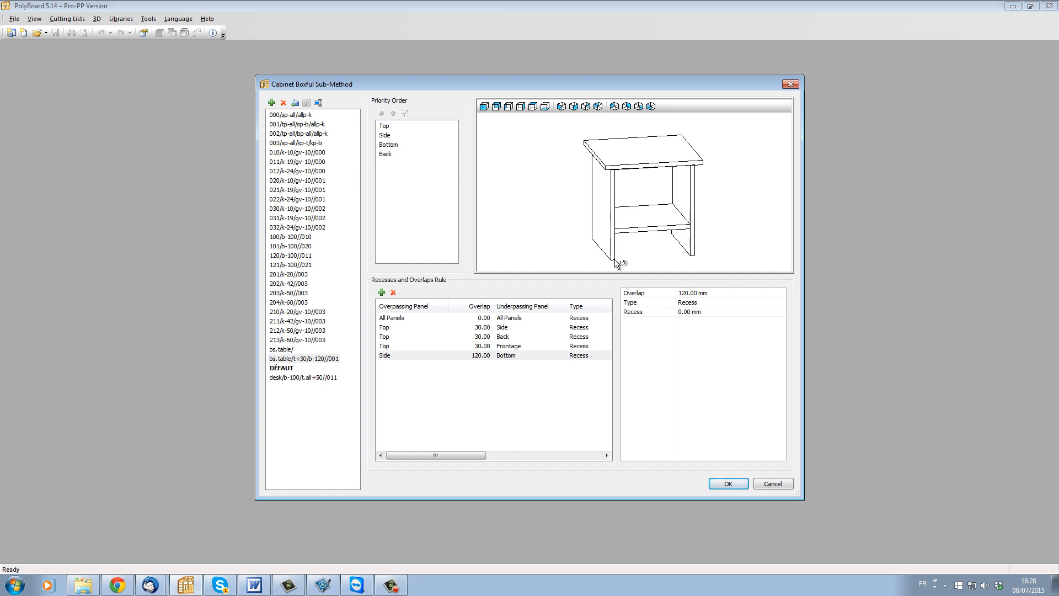
left_click(726, 483)
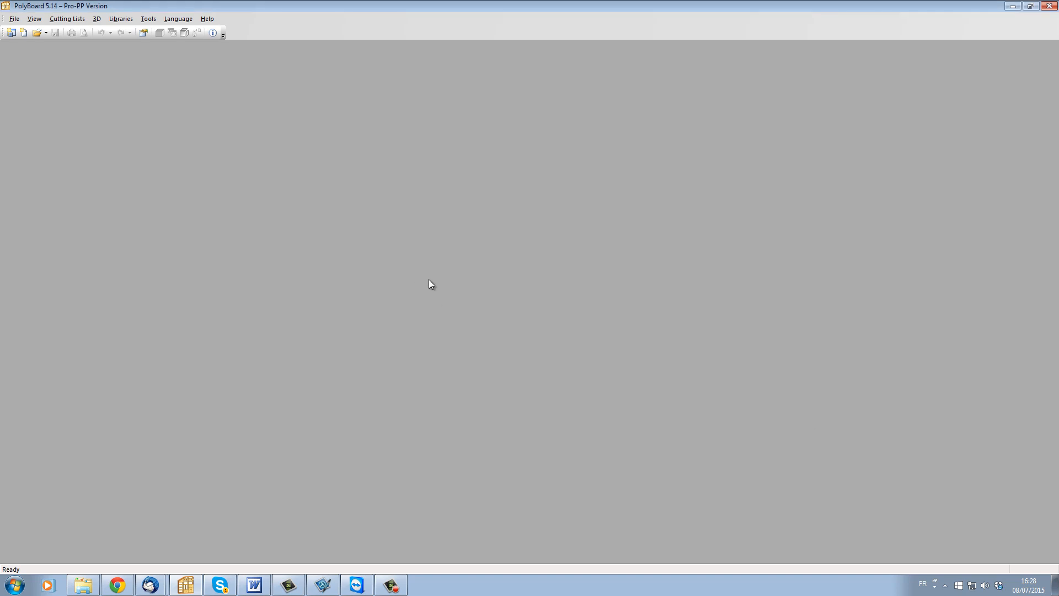
Create a new cabinet and apply the Boxful sub-method bs.table/t+30/b-120//001 to it.
left_click(29, 34)
key("Return")
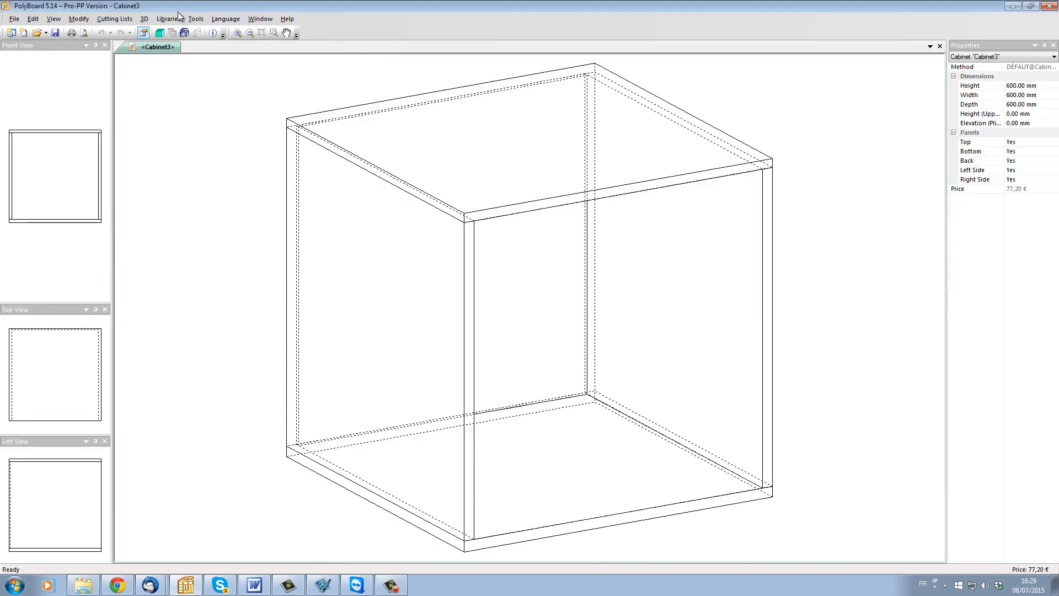
left_click(168, 20)
mouse_move(199, 165)
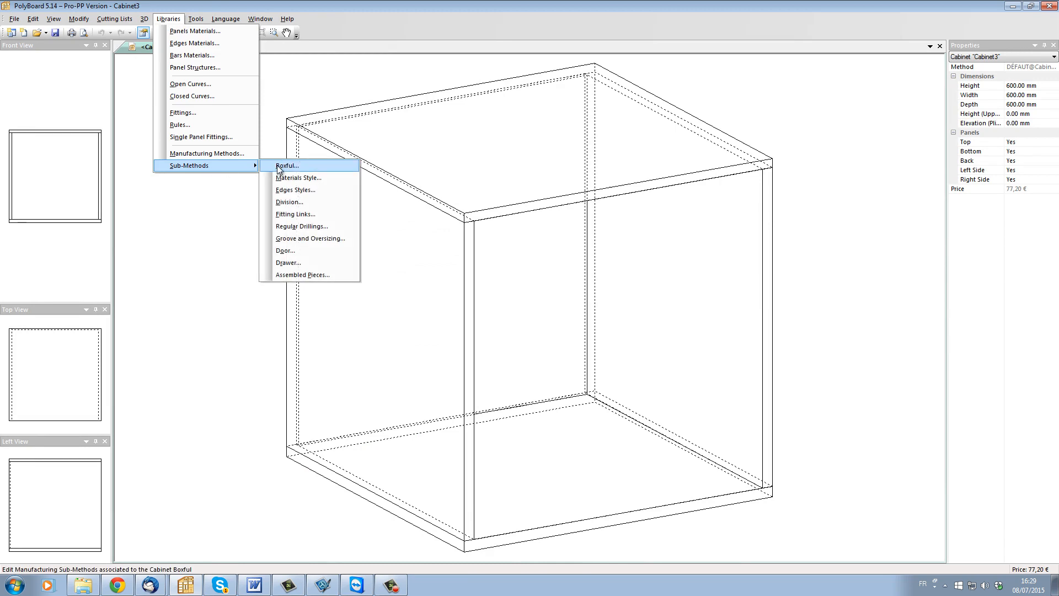
left_click(279, 166)
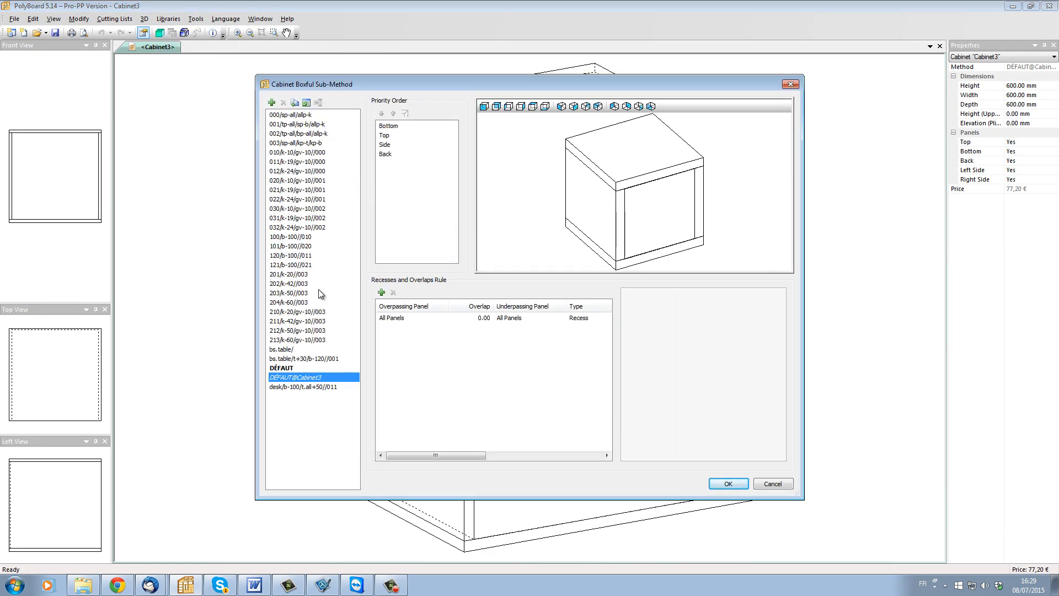
left_click(312, 360)
left_click(728, 483)
left_click(562, 320)
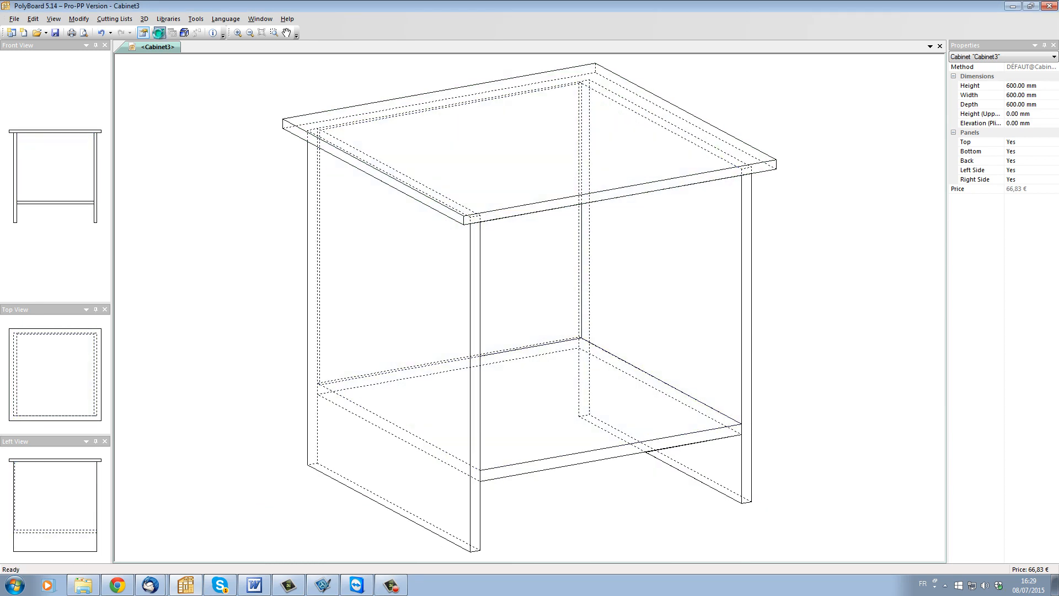
Display the cabinet as a rendered 3D model and inspect its overhanging top and raised bottom.
left_click(160, 33)
left_click_drag(331, 192, 604, 300)
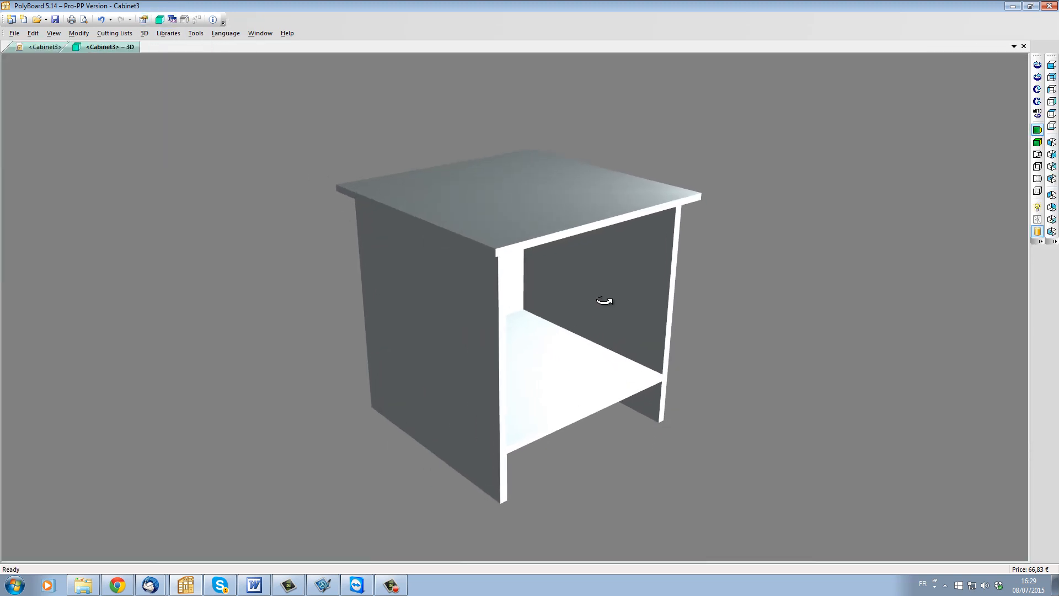